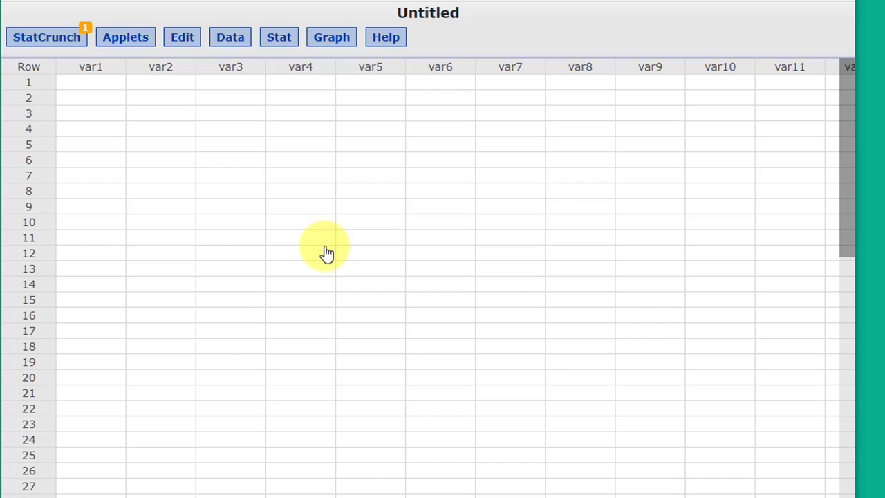
- Go through the Stat menu to Proportion Stats > One Sample > Width/Sample Size
left_click(278, 39)
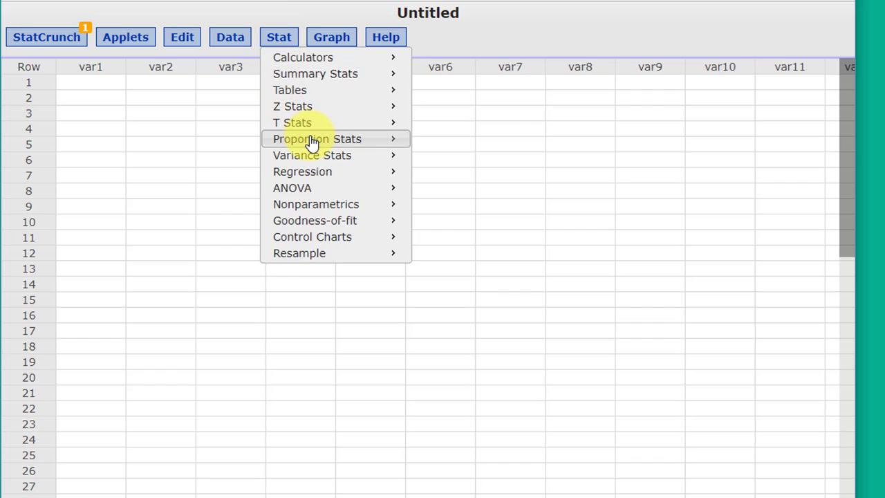
mouse_move(312, 143)
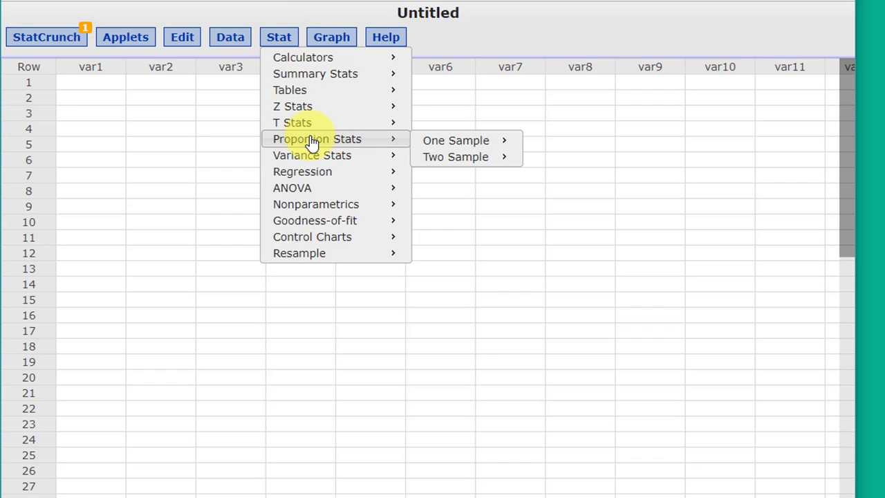
mouse_move(498, 147)
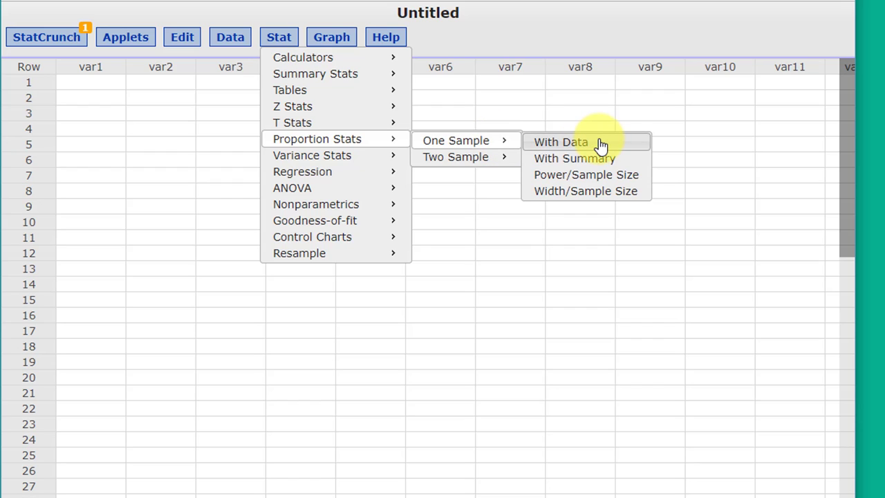
- Open the one-proportion calculator and compute sample size 4147 for 0.99 confidence, width .04
left_click(560, 195)
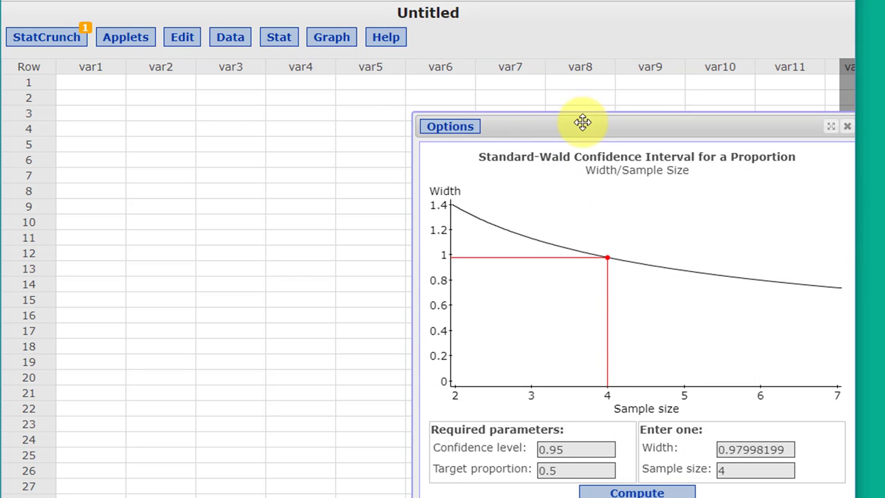
left_click_drag(583, 122, 300, 28)
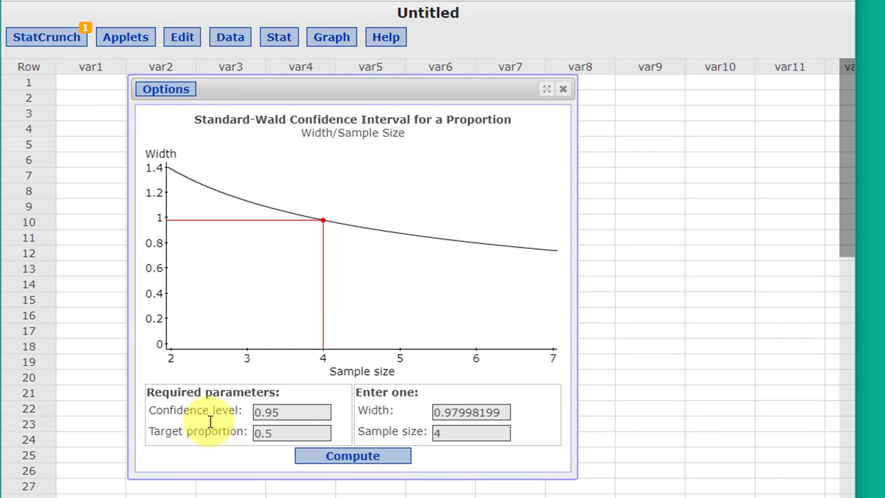
left_click(287, 414)
key("BackSpace")
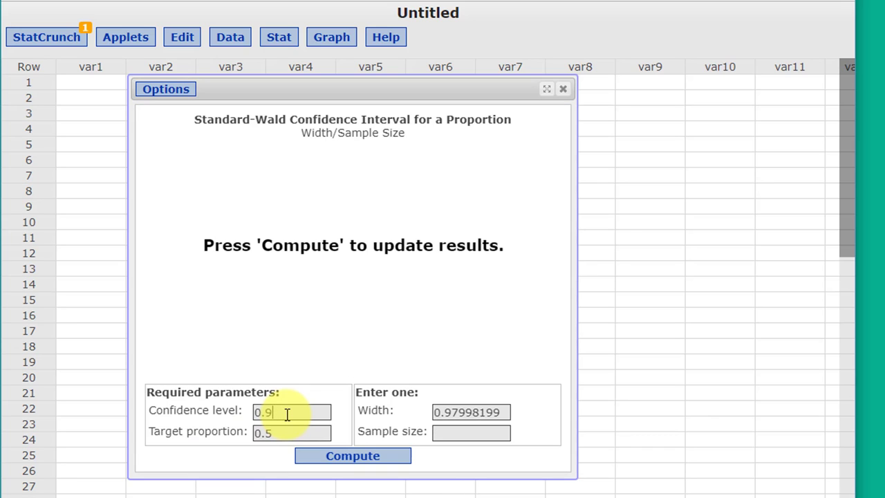
type("9")
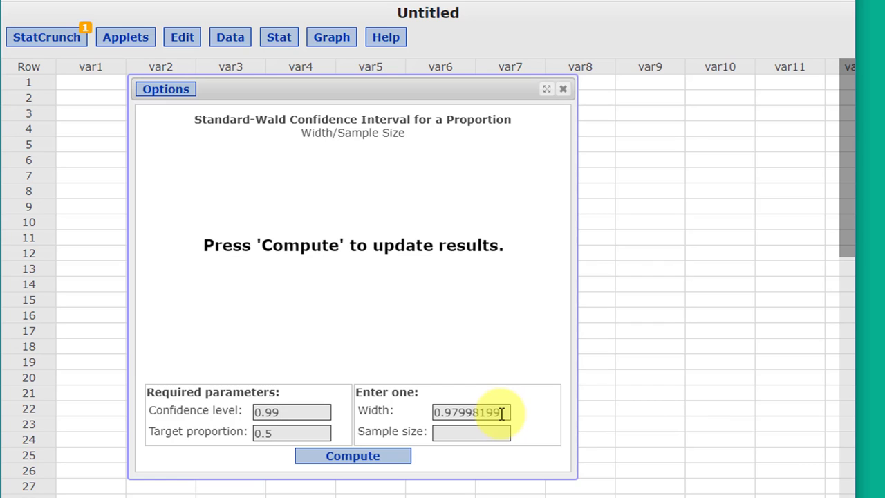
left_click_drag(503, 413, 410, 408)
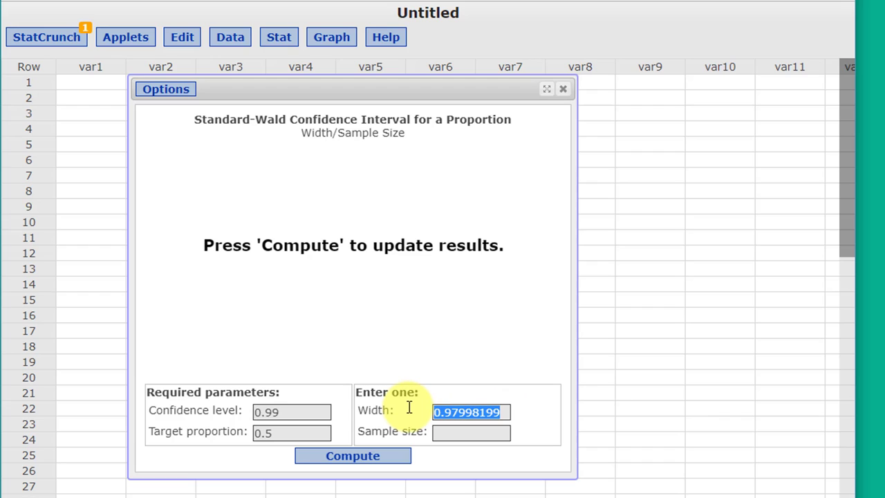
type(".04")
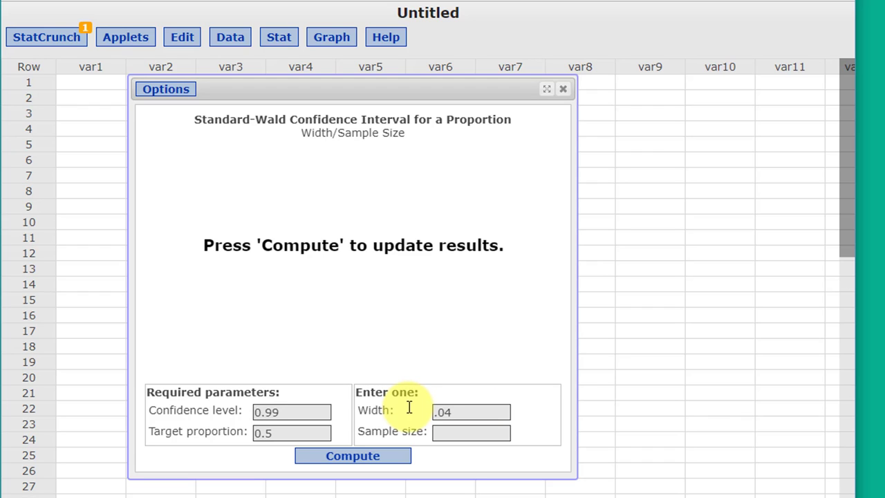
left_click(365, 460)
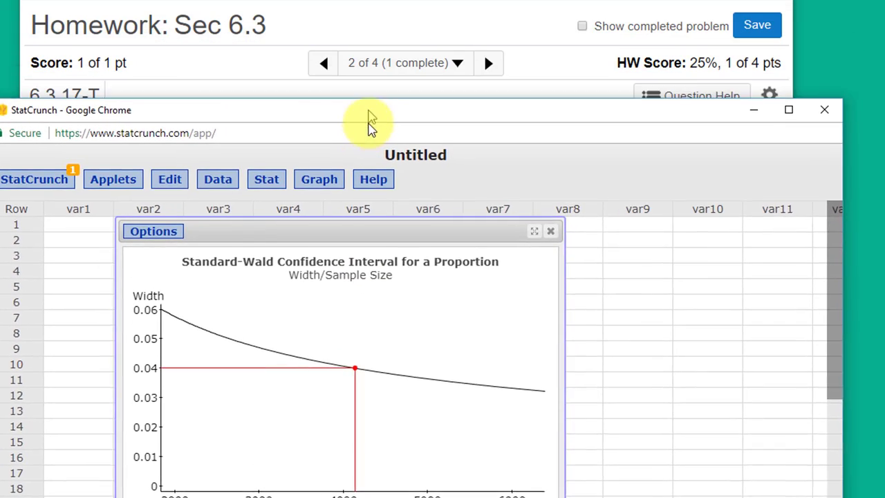
- Move the StatCrunch calculator so the homework question is visible
left_click_drag(369, 113, 376, 296)
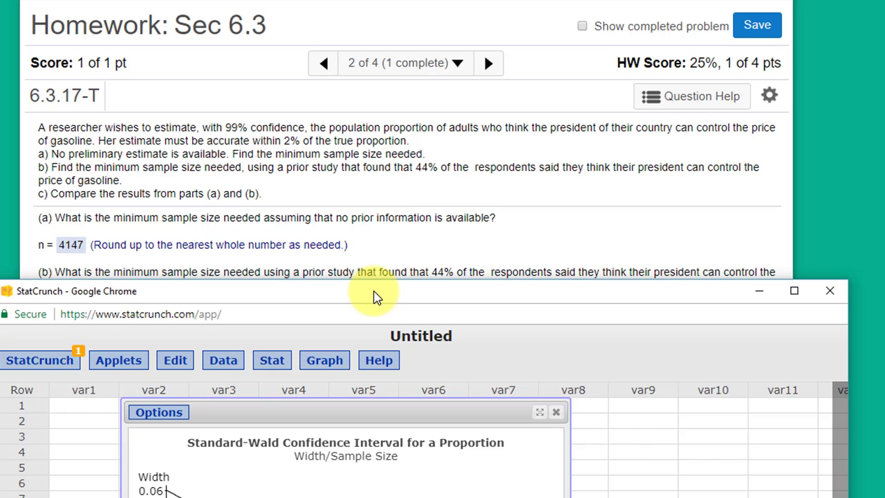
left_click_drag(373, 296, 385, 16)
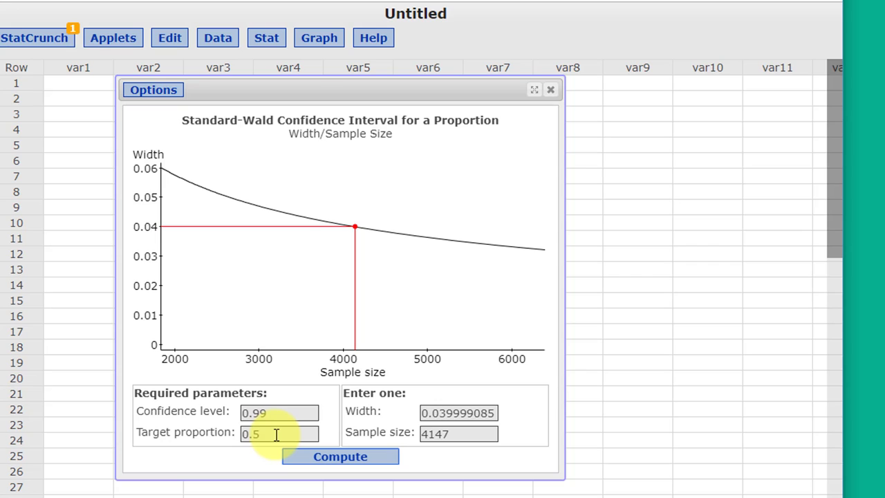
- Change the target proportion to .44 with width .04 and compute sample size 4088
double_click(444, 434)
left_click(477, 434)
left_click(304, 434)
key("Home")
key("Delete")
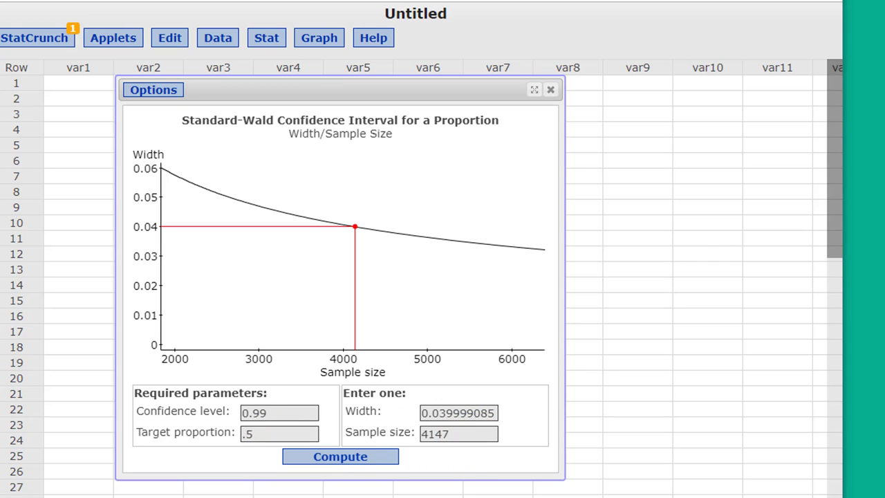
left_click_drag(254, 434, 213, 437)
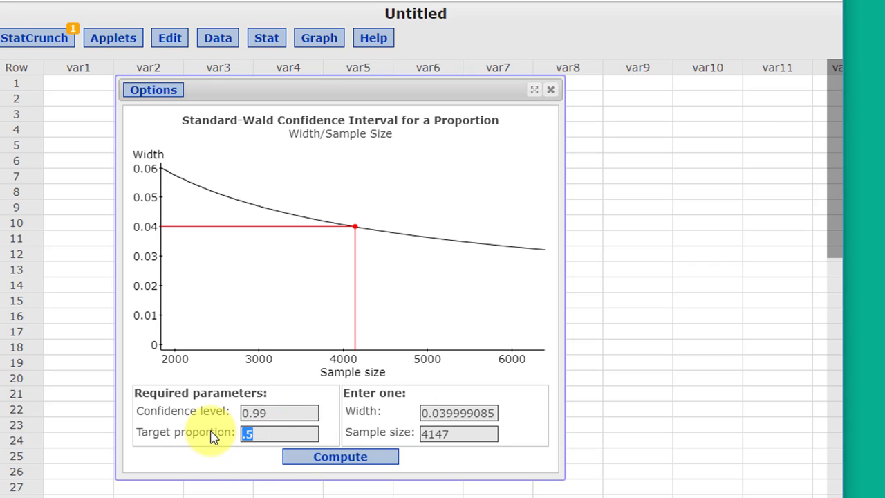
type(".44")
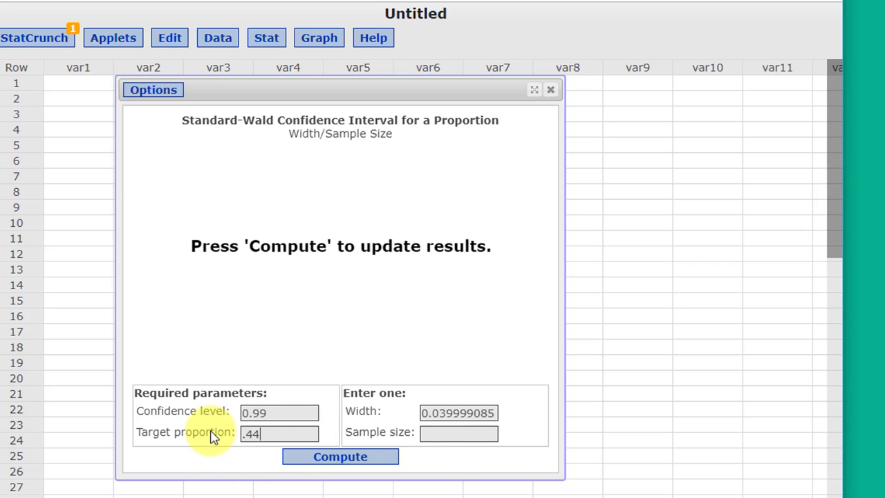
left_click_drag(498, 413, 396, 415)
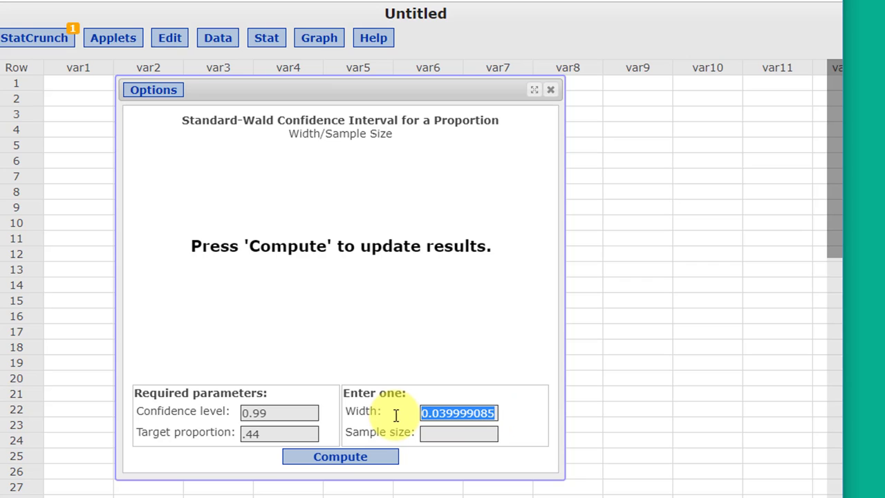
type(".04")
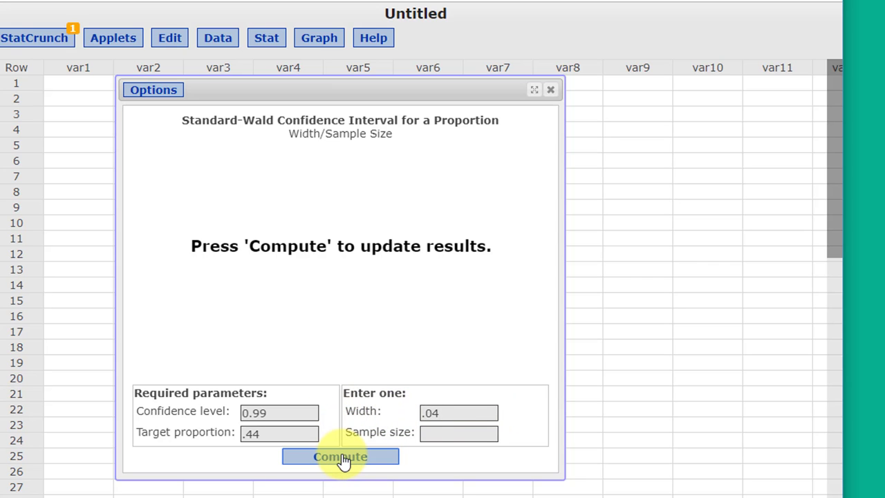
left_click(343, 459)
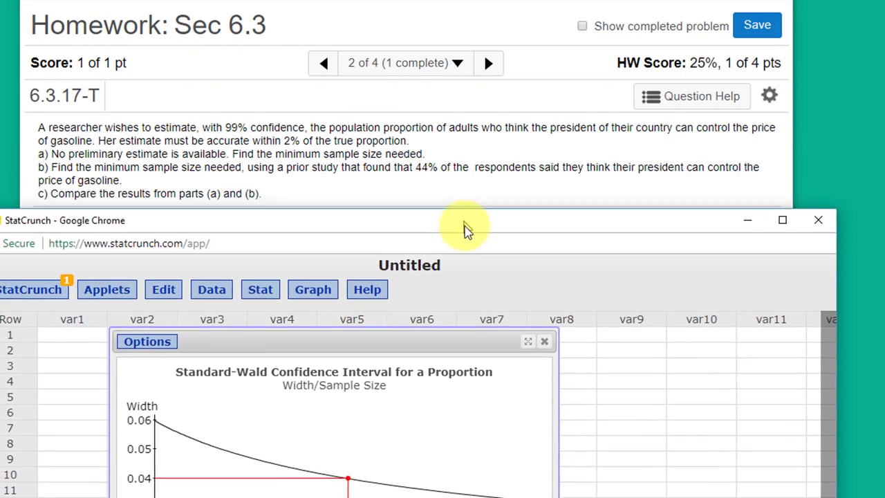
left_click_drag(465, 227, 466, 452)
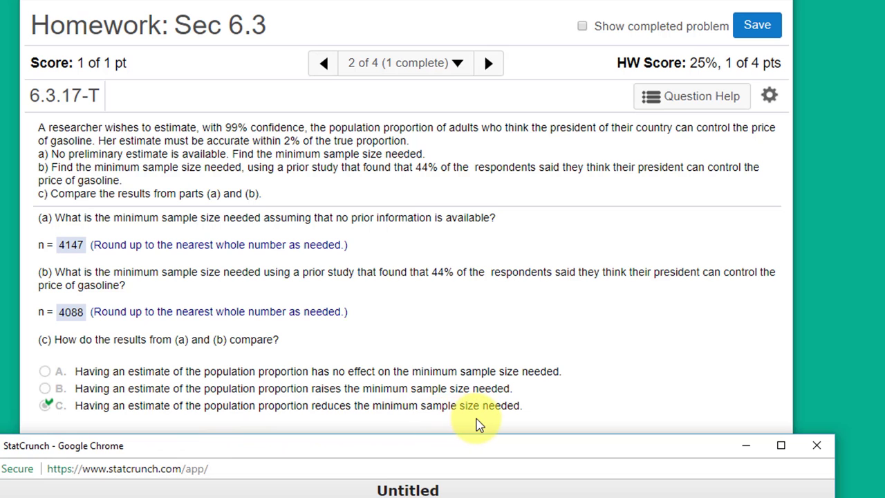
left_click_drag(488, 454, 495, 3)
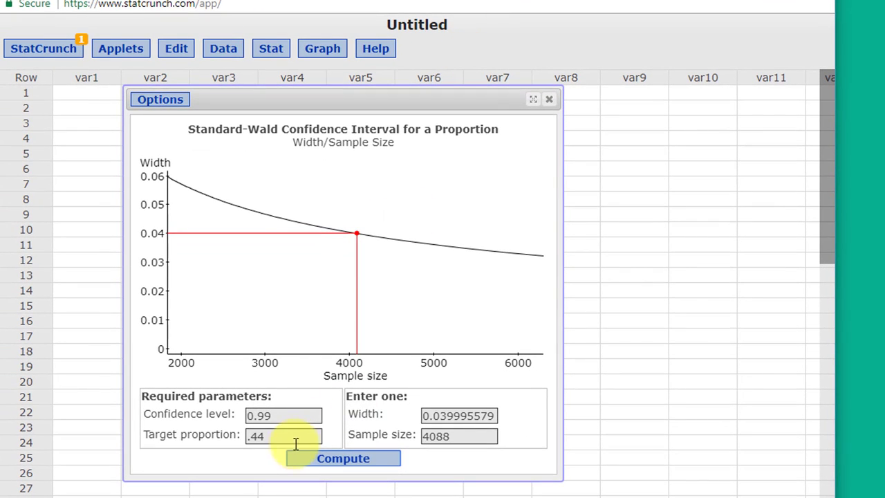
- Compute the sample size for target proportion .5 at width .04, giving 4147
left_click_drag(289, 437, 231, 443)
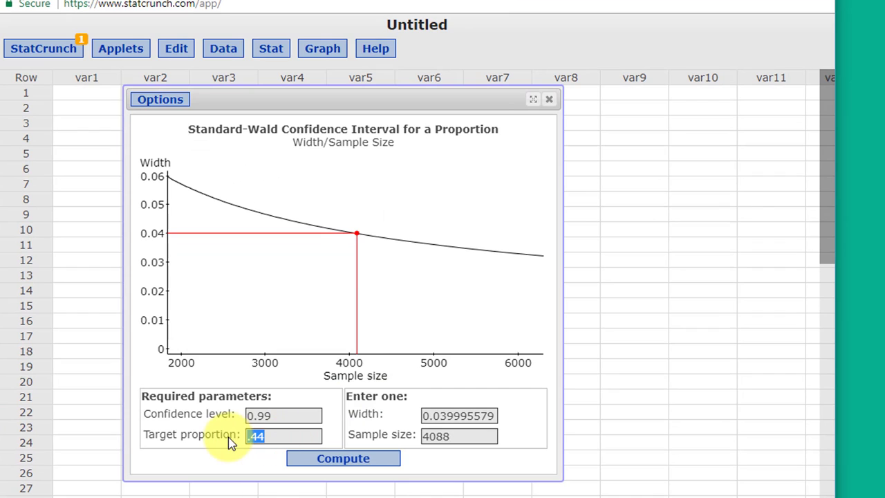
key("BackSpace")
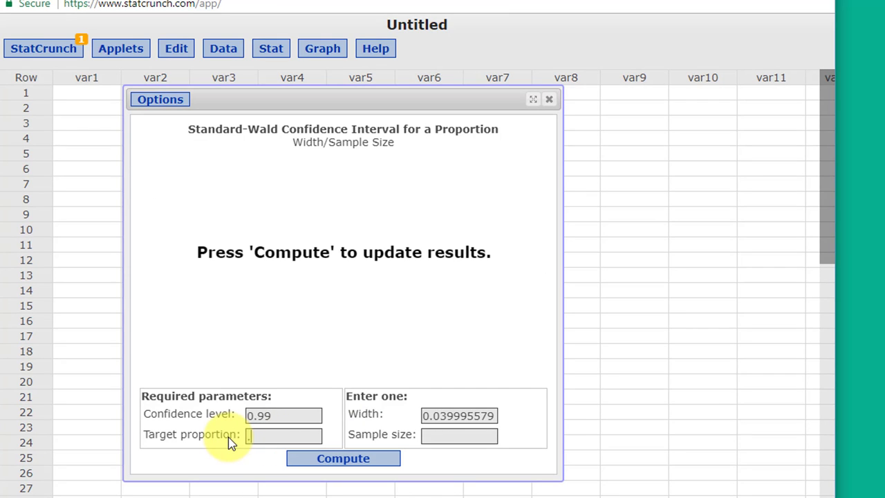
type(".5")
left_click_drag(495, 417, 356, 420)
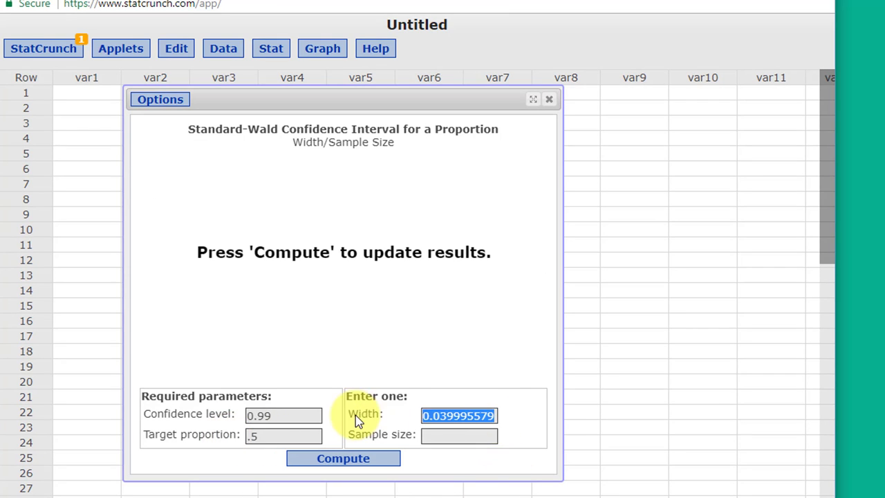
type(".04")
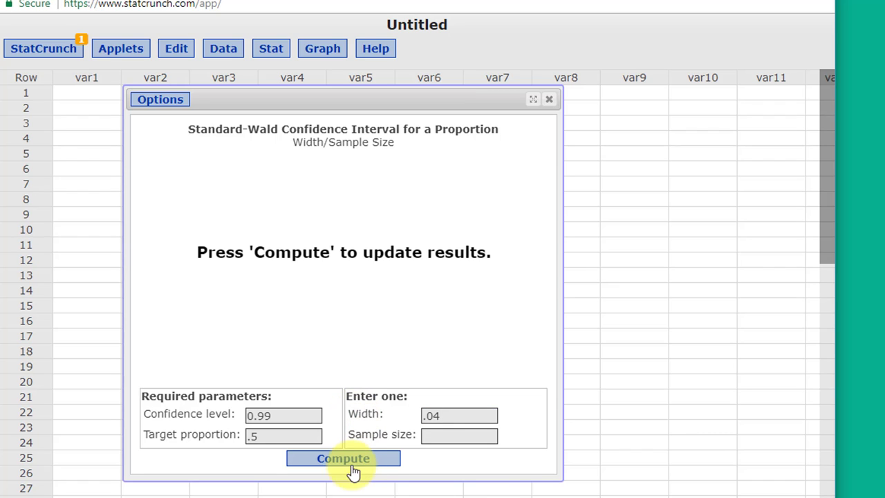
left_click(353, 463)
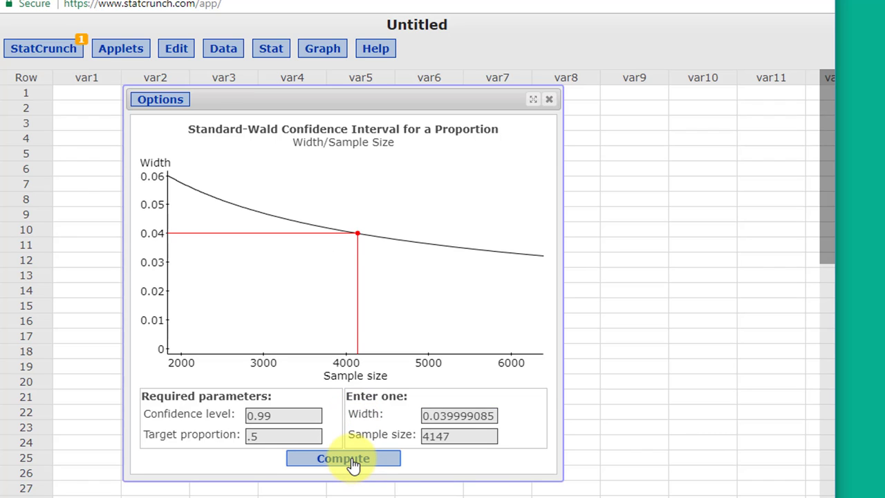
- Compute the sample size for target proportion .4 at width .04, giving 3981
left_click_drag(286, 434, 218, 423)
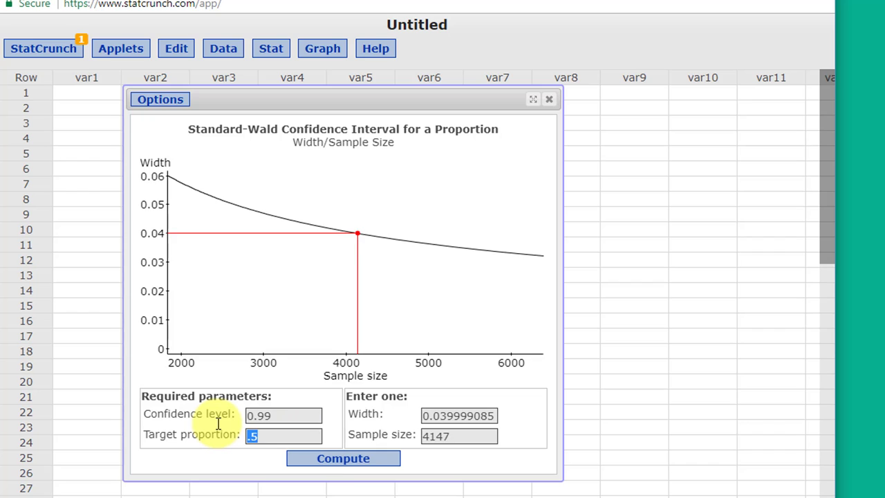
type(".4")
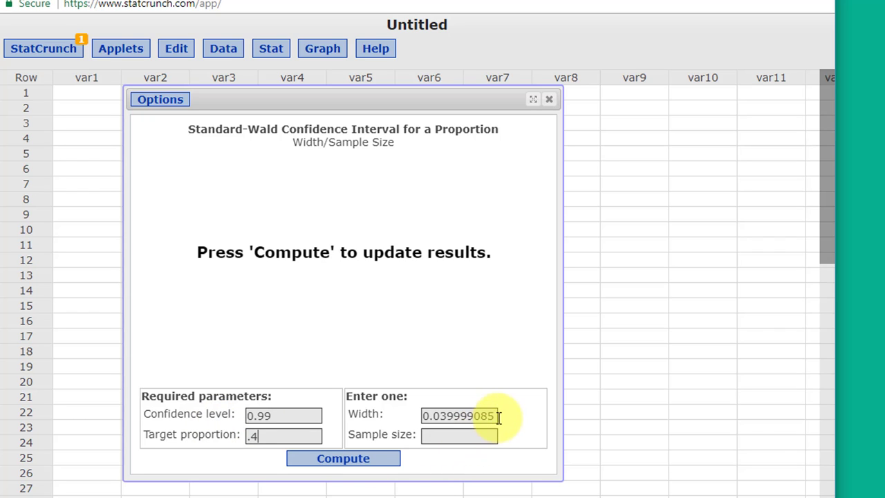
left_click_drag(498, 417, 391, 419)
type("0.04")
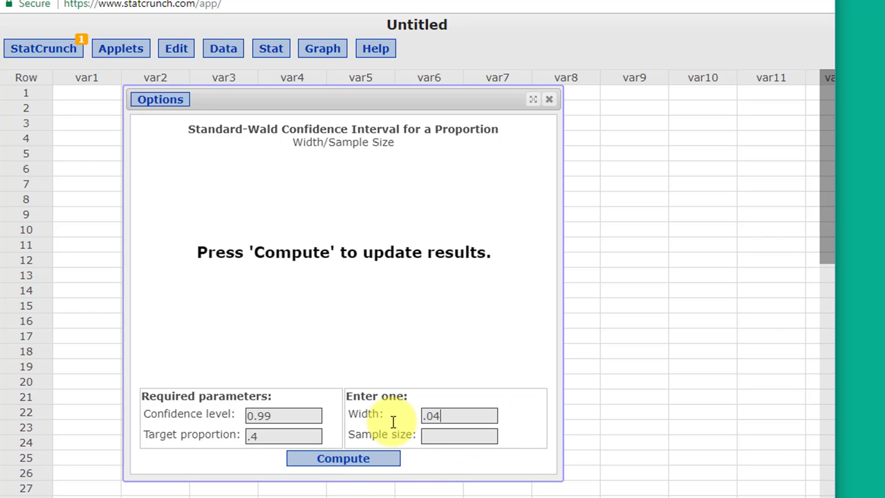
left_click(366, 462)
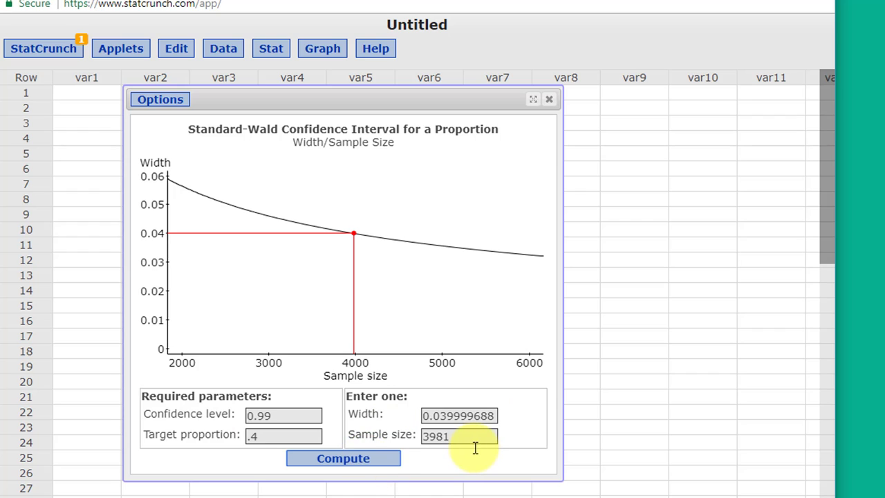
- Compute the sample size for target proportion .6 at width .04, also 3981
left_click_drag(287, 434, 205, 437)
type(".6")
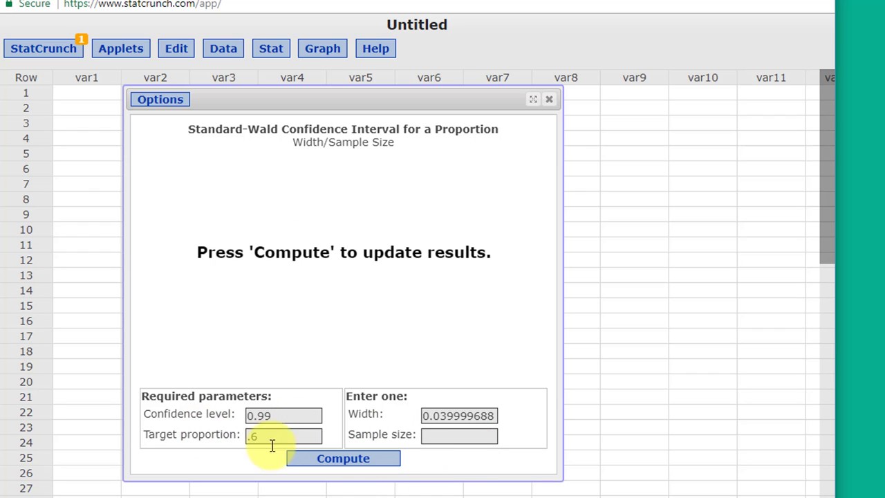
left_click_drag(495, 414, 364, 413)
key("BackSpace")
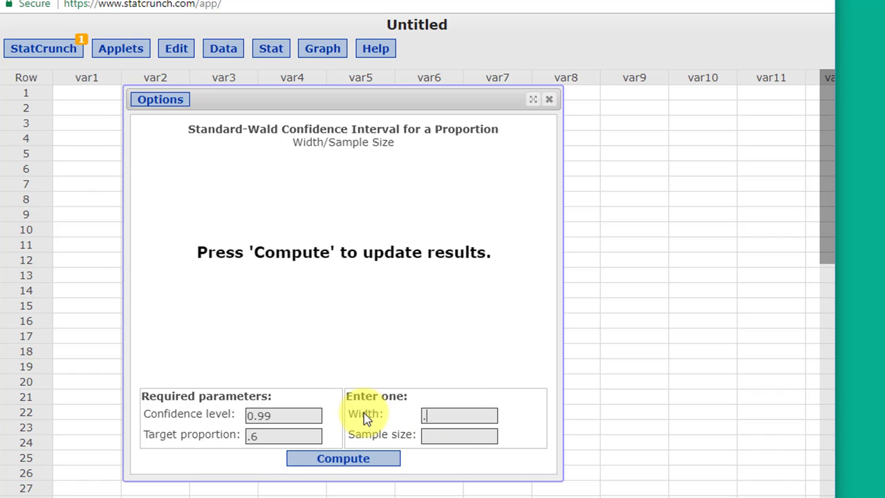
type(".04")
left_click(364, 465)
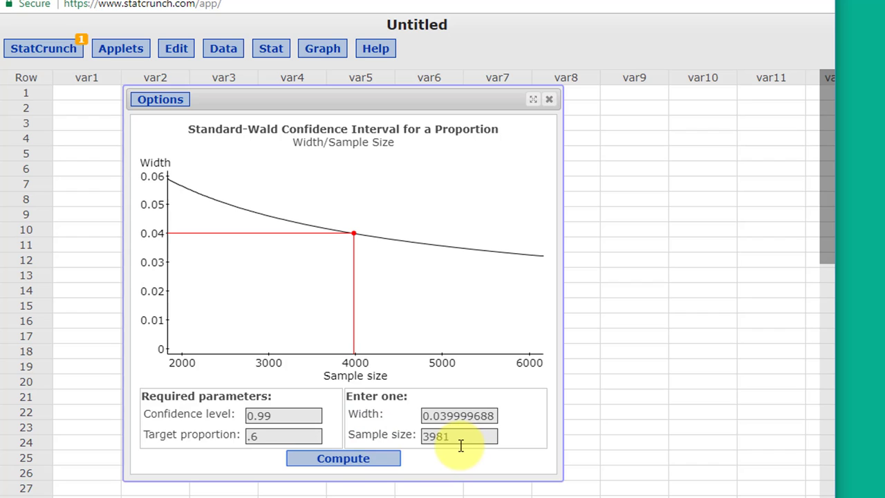
- Enter target proportion .25 with width .04
left_click_drag(280, 430, 195, 436)
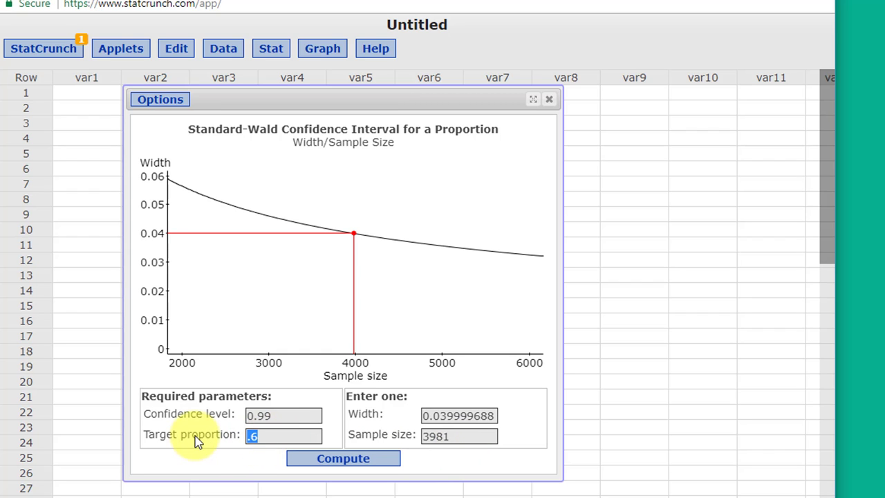
key("BackSpace")
type(".25")
key("Tab")
type(".04")
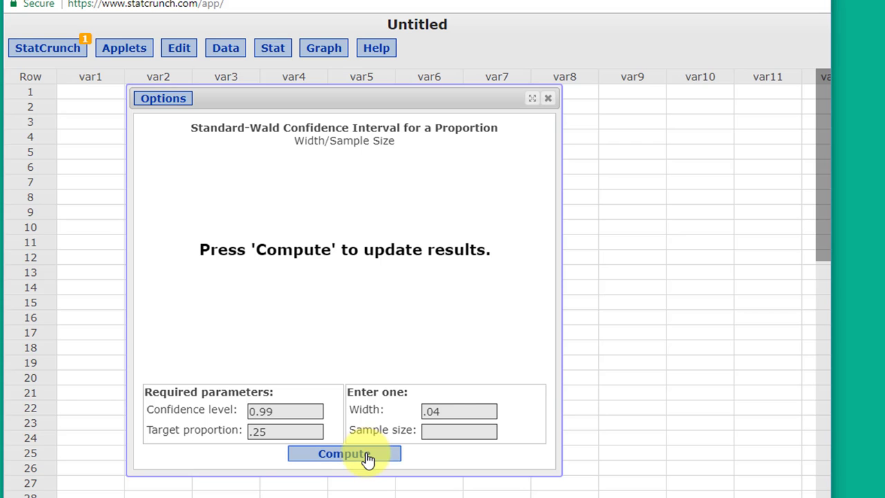
- Compute the sample size for proportion .25, obtaining 3111
left_click(368, 458)
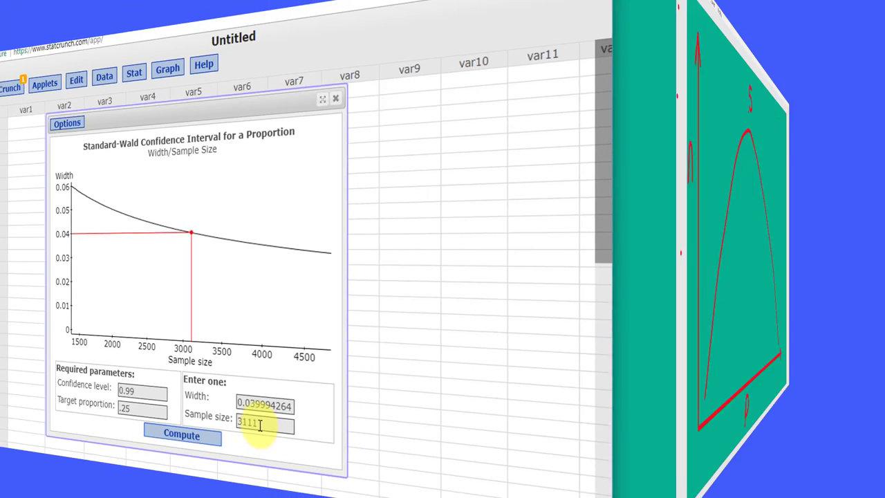